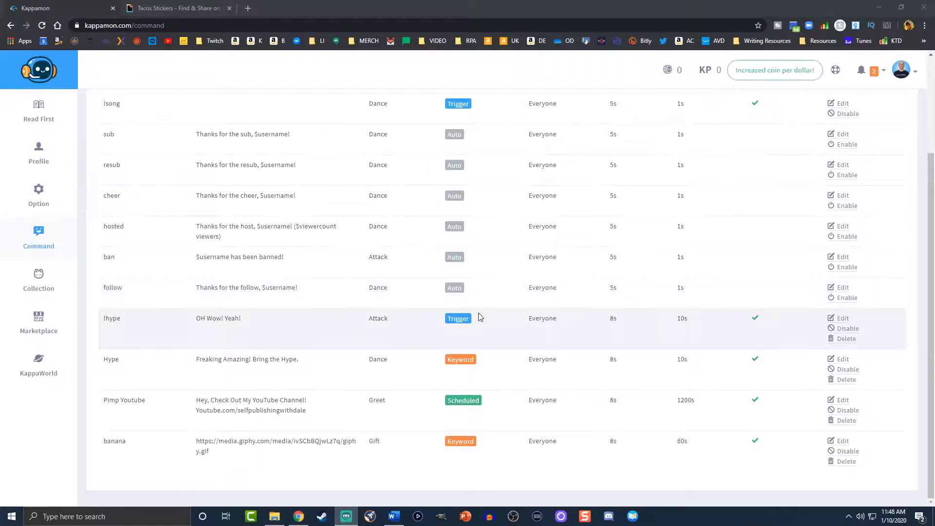
pyautogui.scroll(1, 448, 139)
pyautogui.scroll(2, 448, 138)
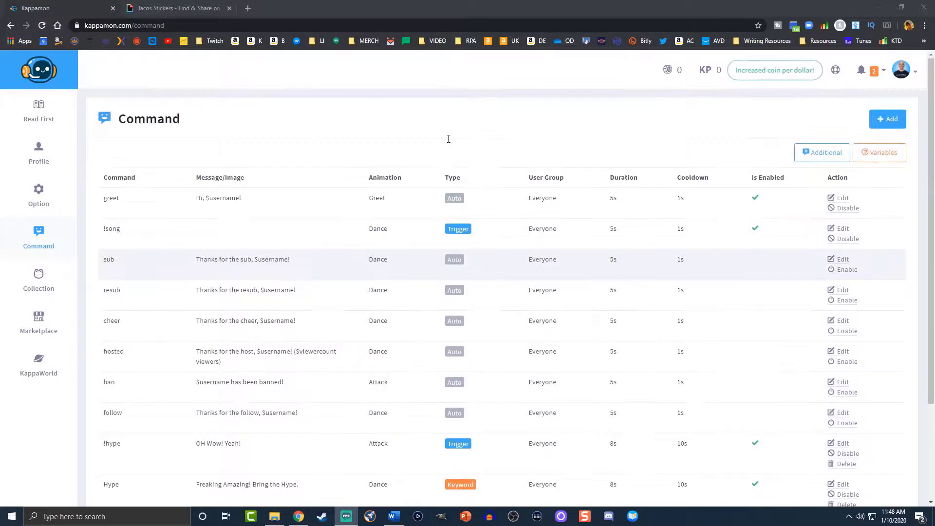
pyautogui.scroll(-2, 447, 146)
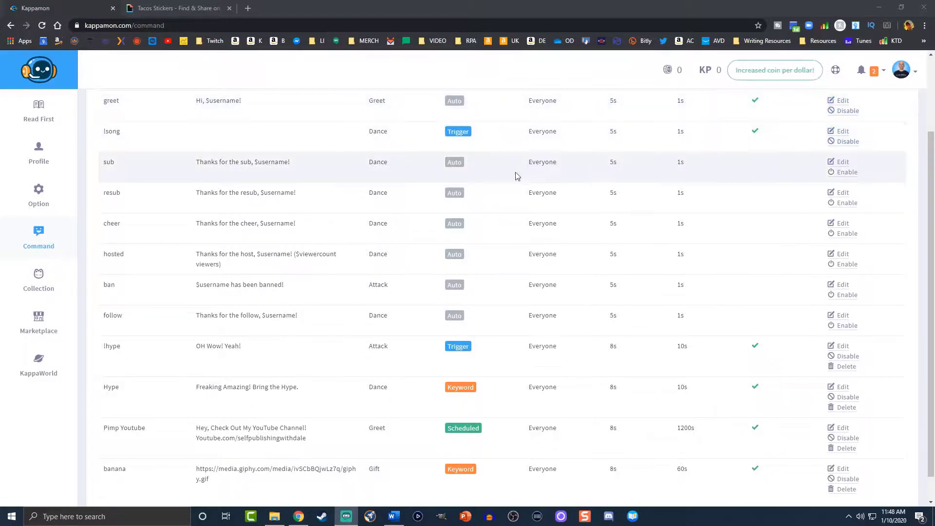
pyautogui.scroll(-1, 425, 247)
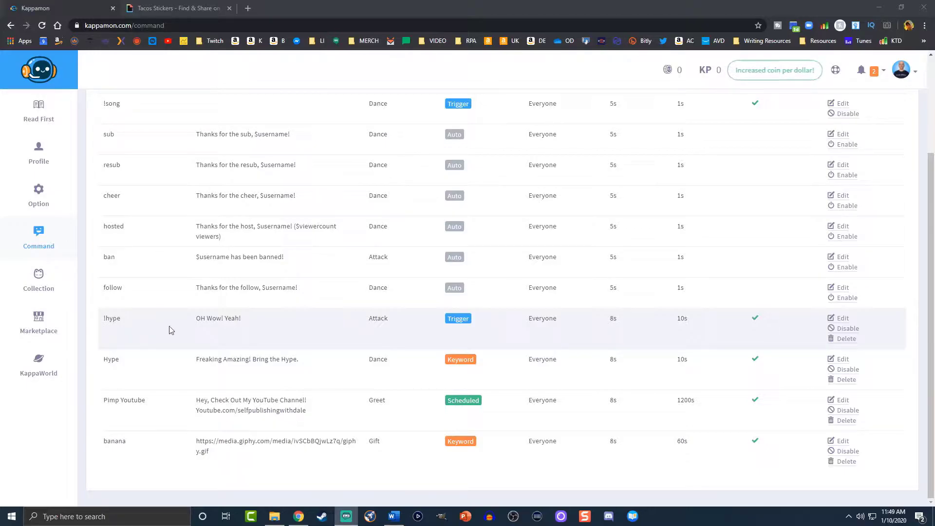
pyautogui.moveTo(243, 320); pyautogui.dragTo(192, 321)
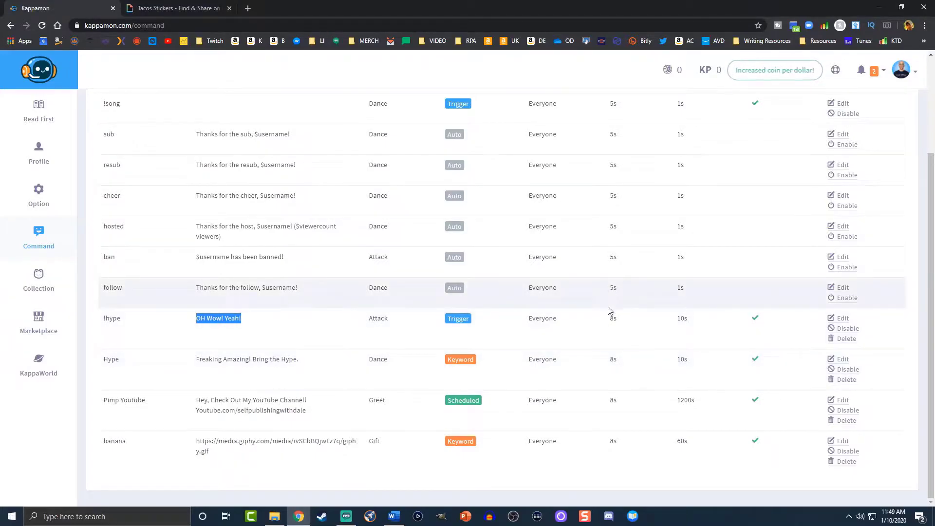
# Step: Edit the !hype command, replacing 'hype' with 'Win' in the Command field
pyautogui.click(842, 318)
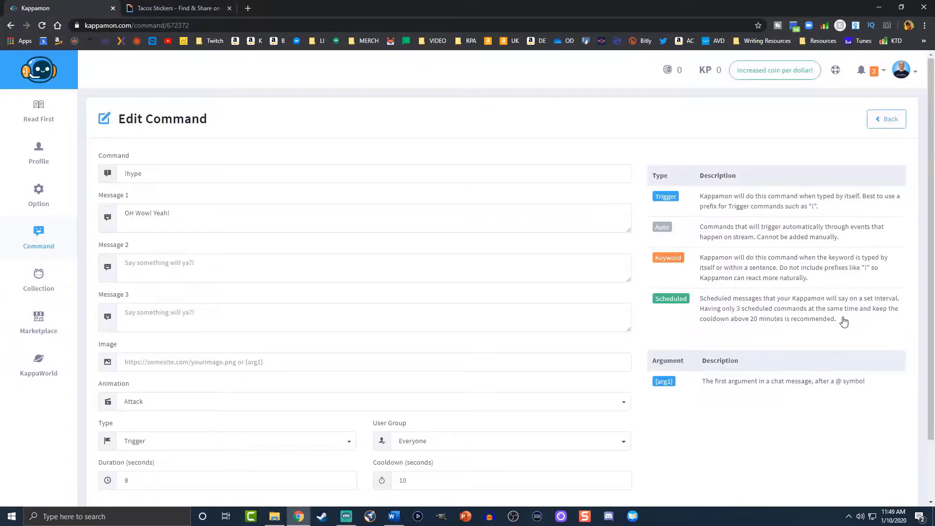
pyautogui.click(187, 170)
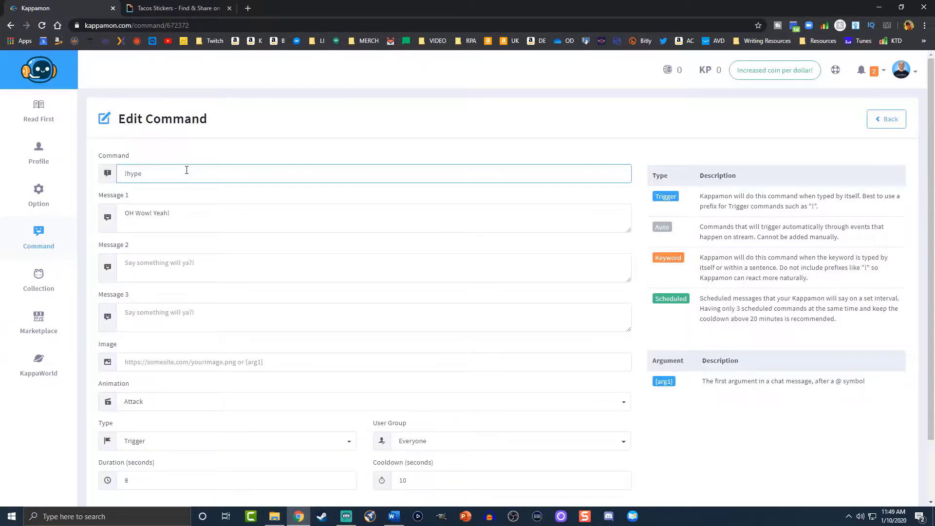
pyautogui.press('BackSpace')
pyautogui.press('BackSpace')
pyautogui.press('BackSpace')
pyautogui.write('Win')
pyautogui.scroll(-1, 242, 236)
pyautogui.click(622, 357)
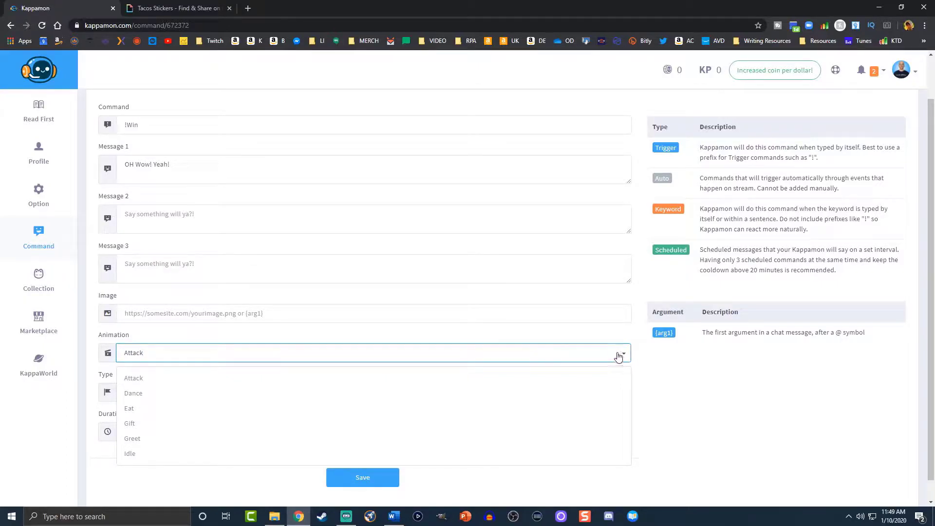
pyautogui.click(653, 365)
pyautogui.click(351, 394)
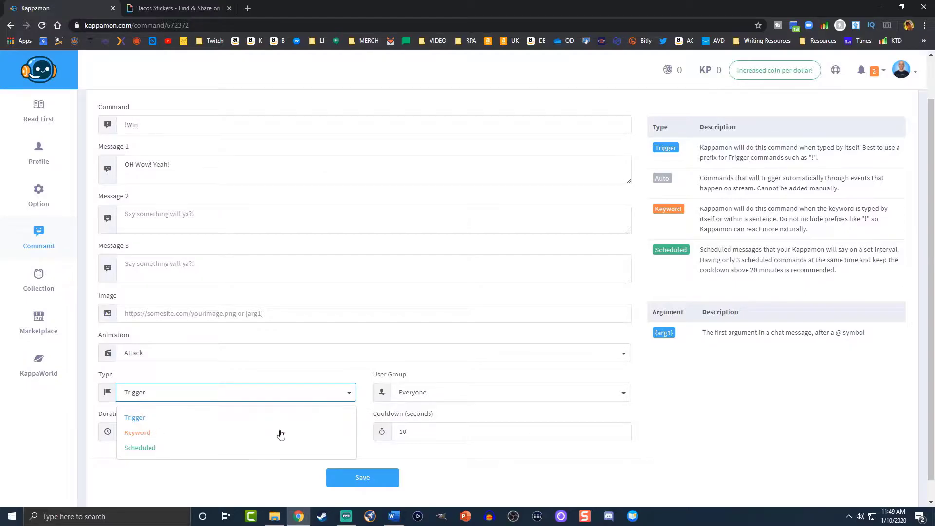
pyautogui.click(347, 396)
pyautogui.click(622, 396)
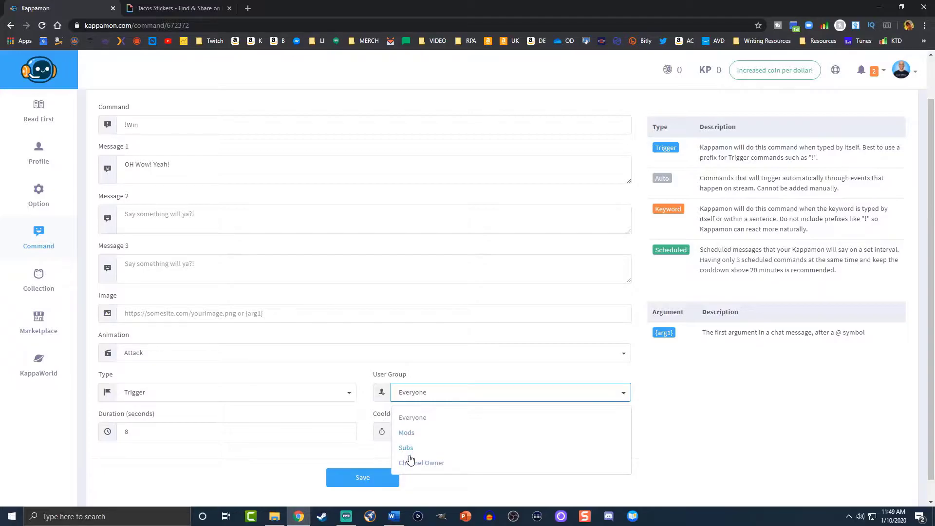
pyautogui.click(683, 428)
pyautogui.click(683, 427)
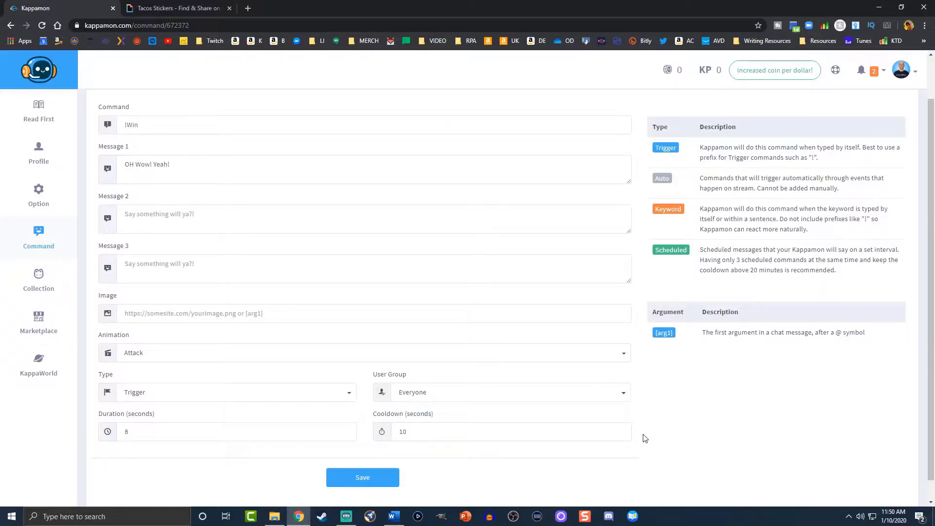
# Step: Replace the !Win command's cooldown of 10 with 60 and save the command
pyautogui.click(157, 433)
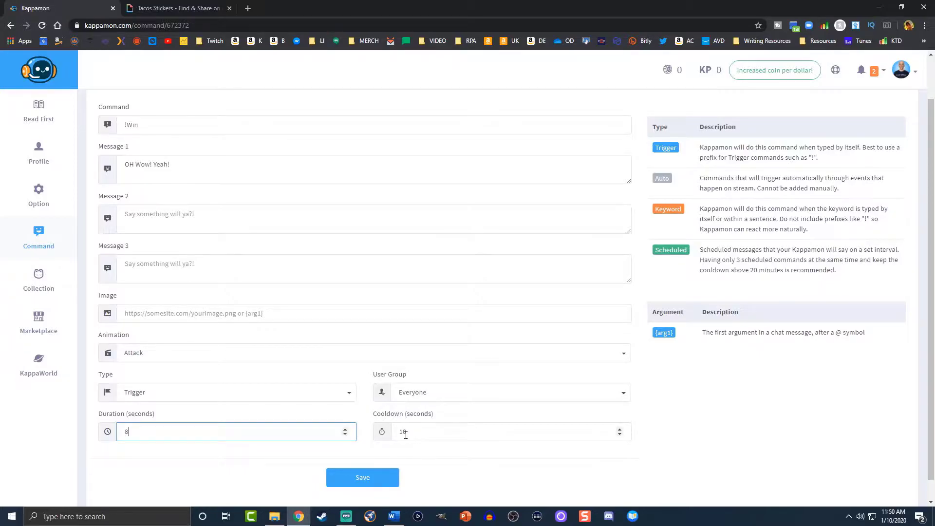
pyautogui.click(435, 428)
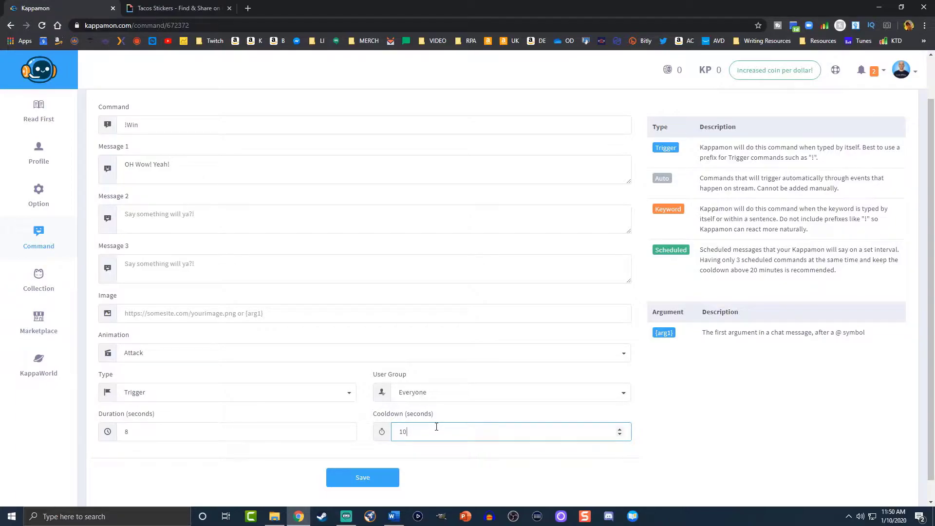
pyautogui.moveTo(415, 431); pyautogui.dragTo(398, 406)
pyautogui.write('60')
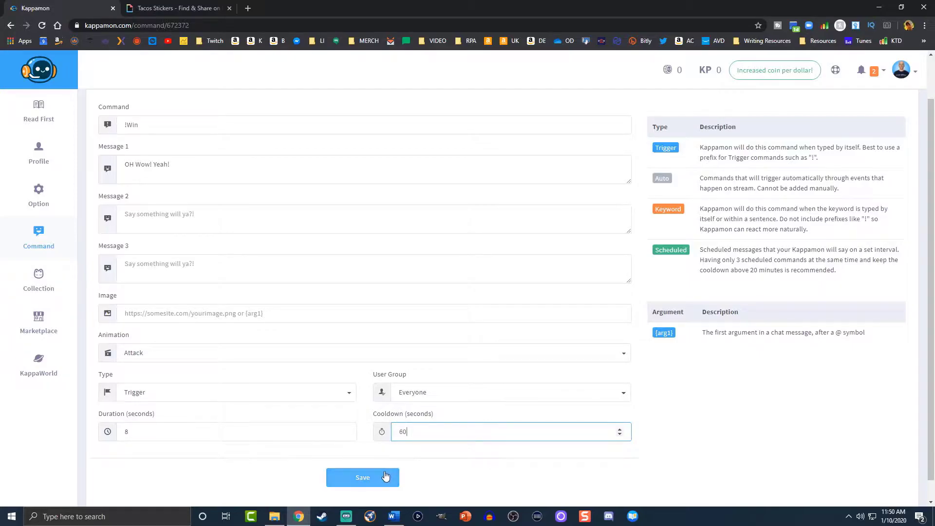
pyautogui.click(385, 477)
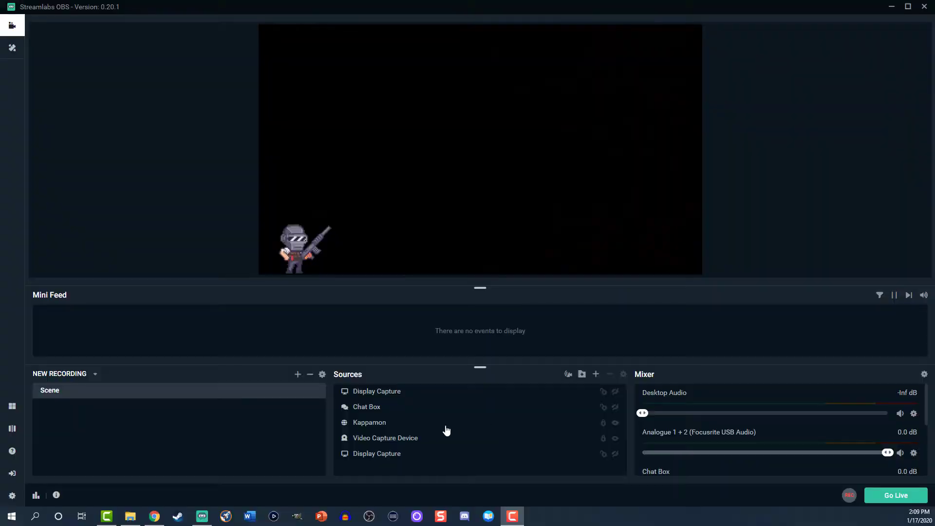
# Step: Select the Kappamon source in the Streamlabs OBS Sources list
pyautogui.click(369, 424)
# Step: Open the Kappamon source's Properties to review its URL and size, then close them
pyautogui.rightClick(367, 424)
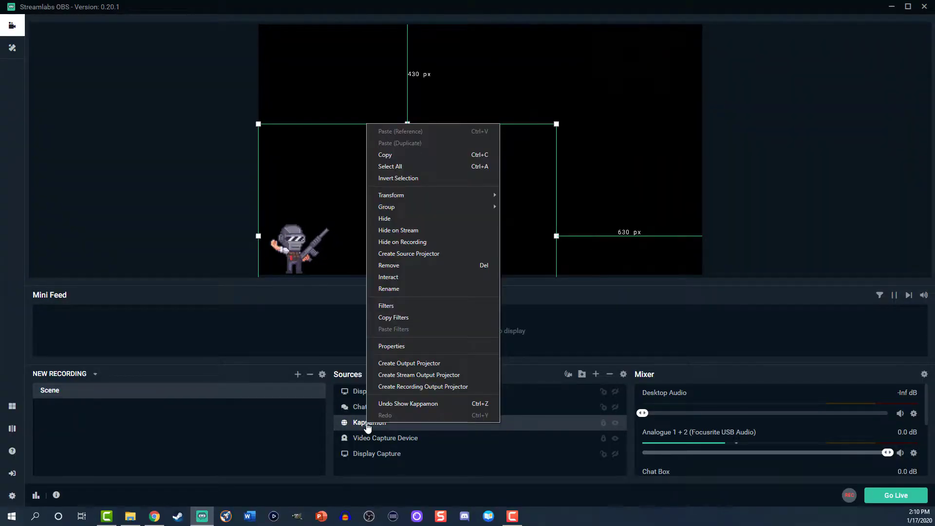
pyautogui.click(385, 346)
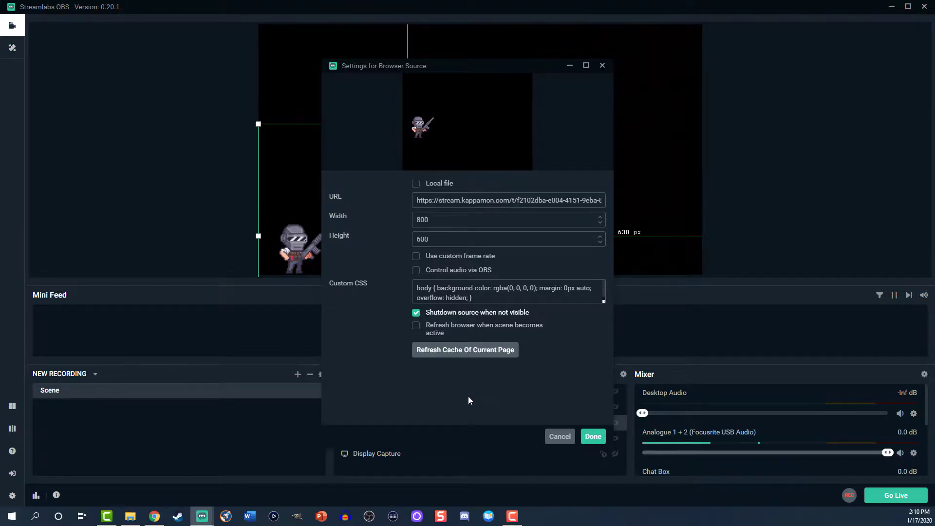
pyautogui.click(593, 435)
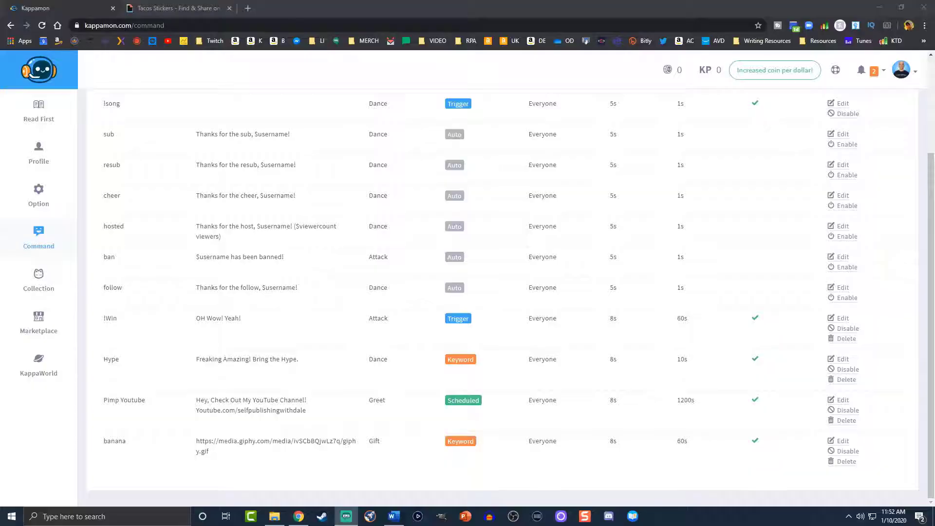
# Step: Edit the Pimp Youtube scheduled message, replacing its 1200 cooldown with 60, and save
pyautogui.click(843, 400)
pyautogui.doubleClick(441, 476)
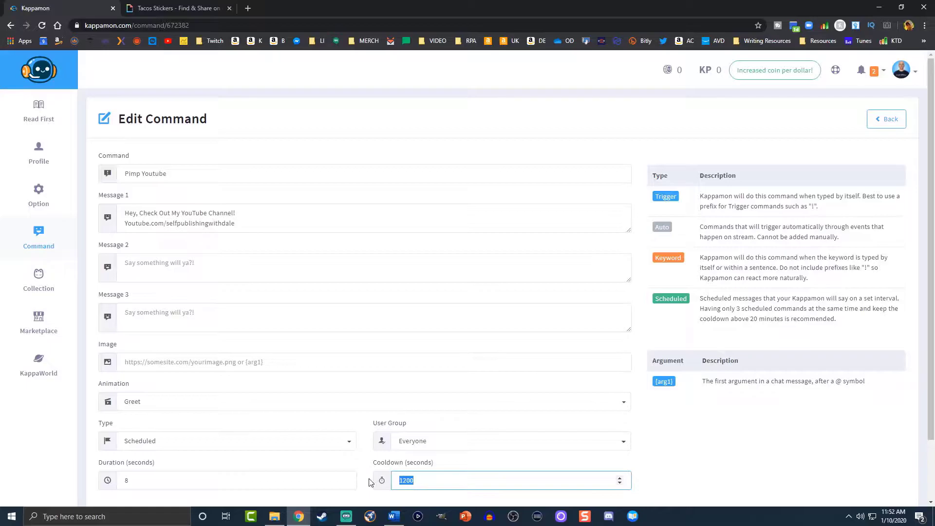
pyautogui.write('60')
pyautogui.scroll(-1, 464, 447)
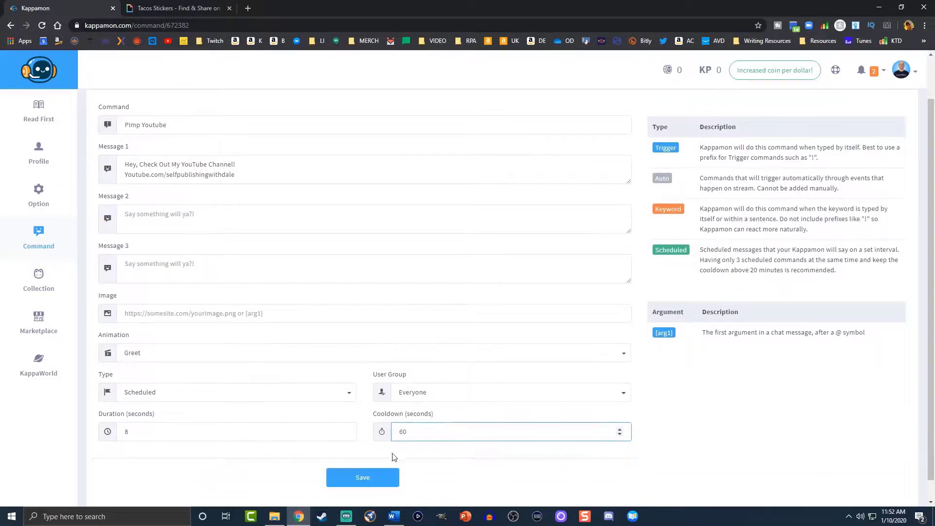
pyautogui.click(377, 485)
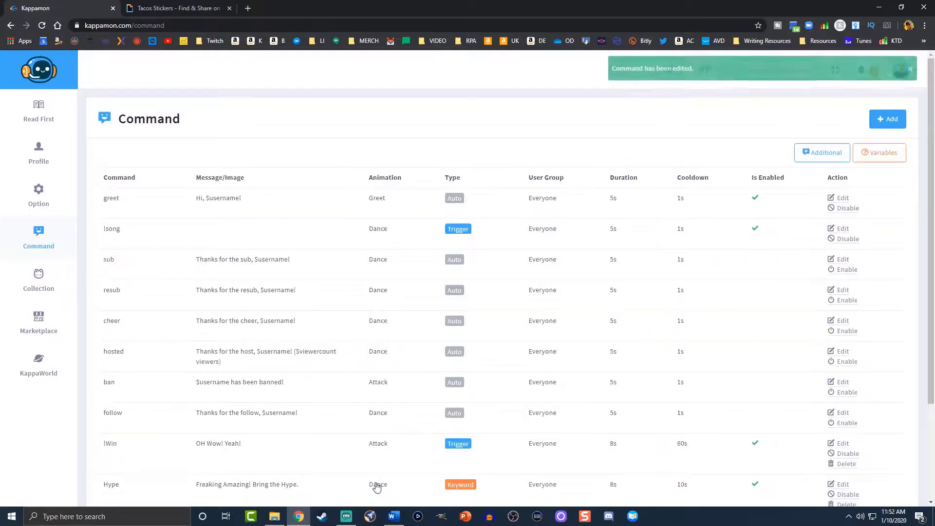